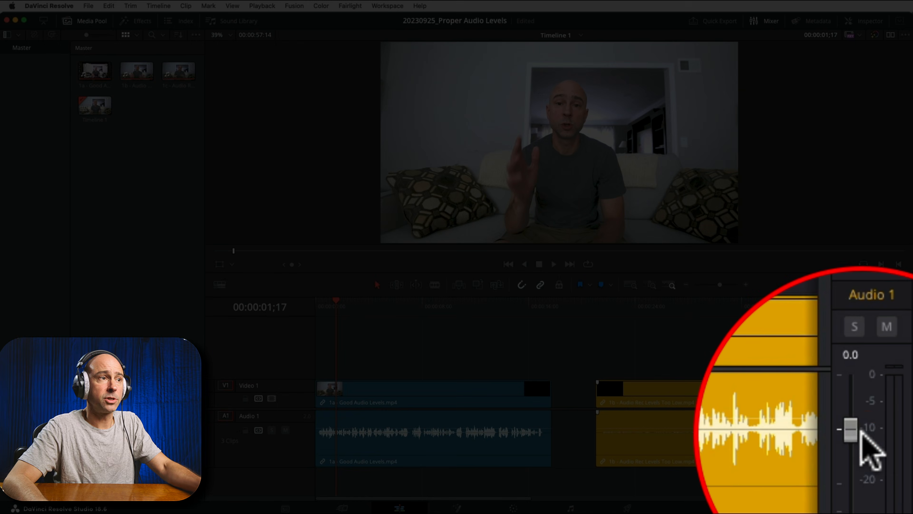
# Step: Return the playhead to the timeline start and adjust the volume of 1a - Good Audio Levels.mp4 directly on its timeline audio
pyautogui.click(864, 434)
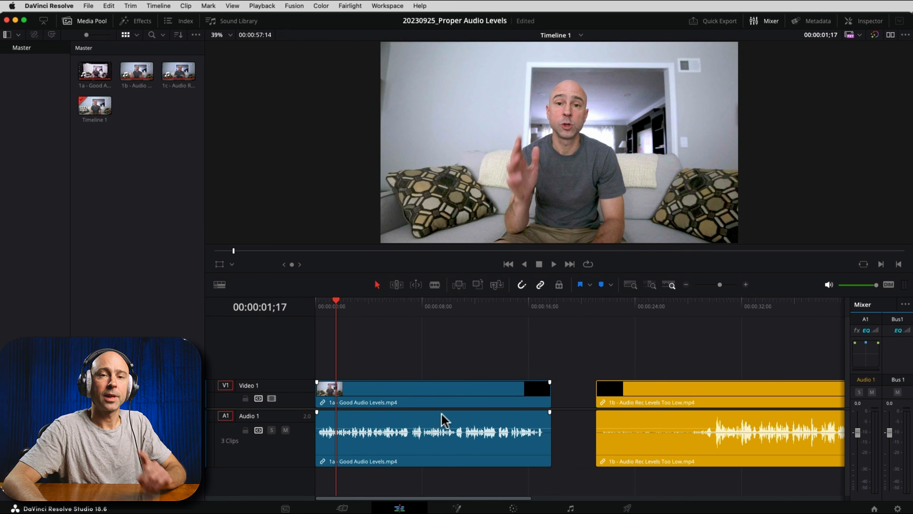
pyautogui.click(318, 303)
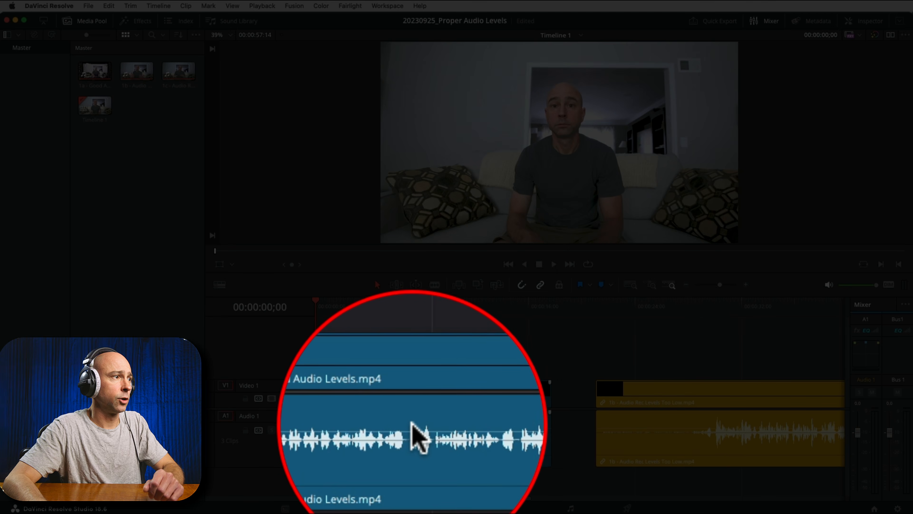
pyautogui.click(409, 428)
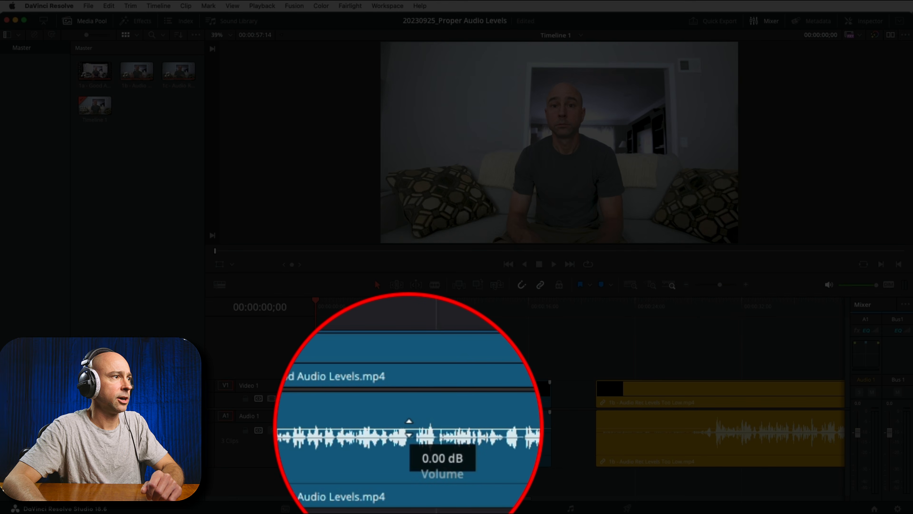
pyautogui.moveTo(409, 428); pyautogui.dragTo(395, 441)
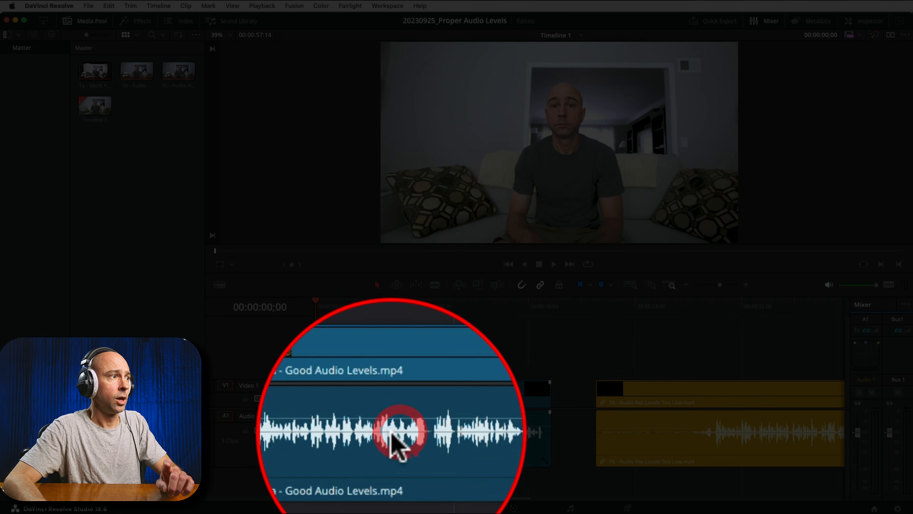
pyautogui.click(405, 421)
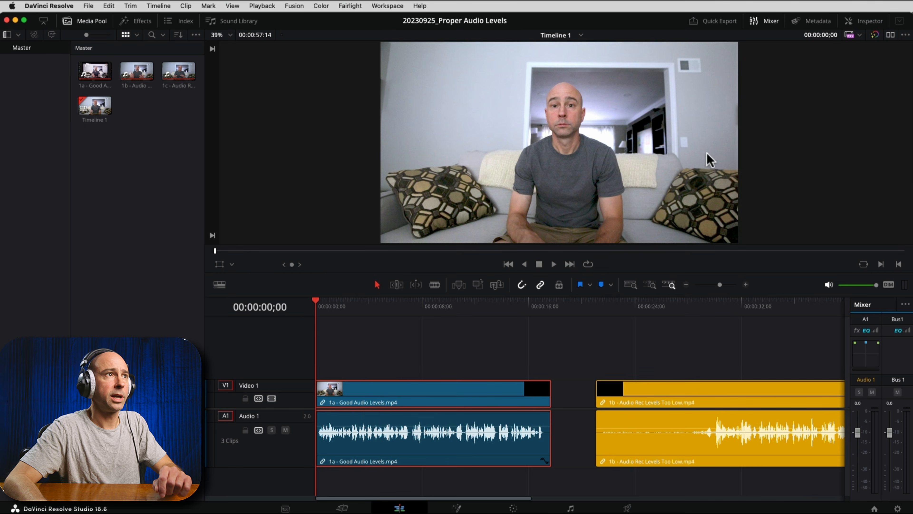
# Step: Show the selected clip's audio settings in the Inspector and raise its Volume to 16.11
pyautogui.click(870, 20)
pyautogui.click(764, 54)
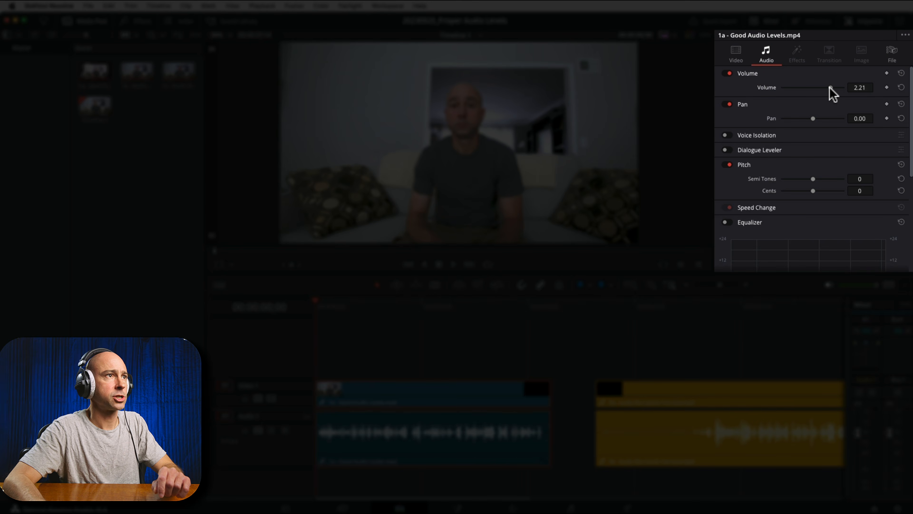
pyautogui.moveTo(831, 88); pyautogui.dragTo(833, 89)
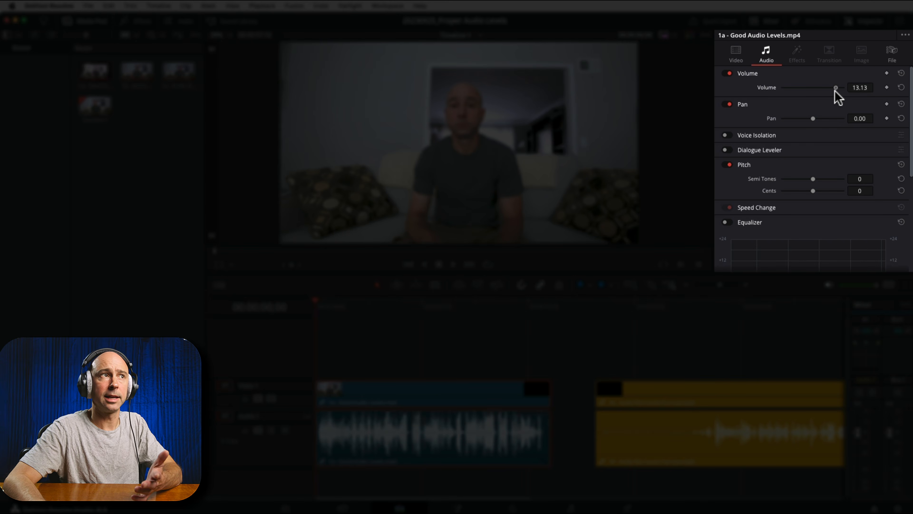
pyautogui.moveTo(837, 95); pyautogui.dragTo(840, 95)
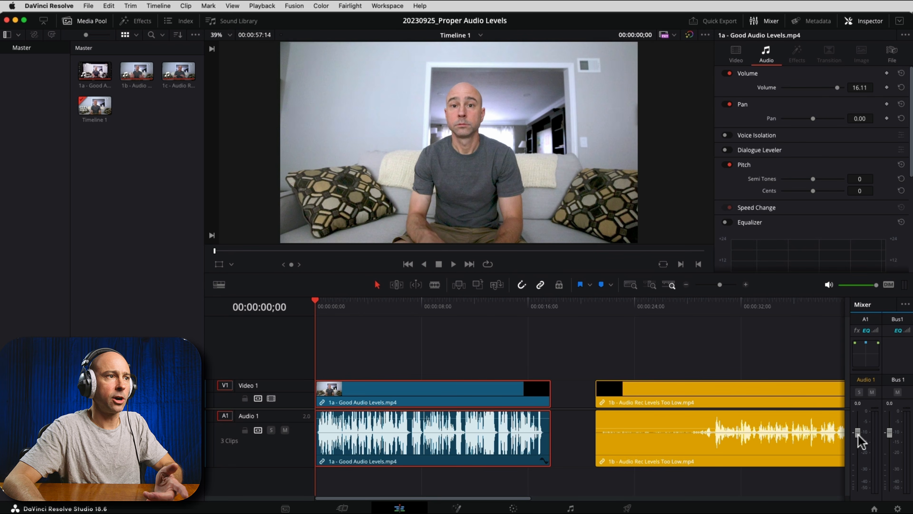
# Step: Reset the Volume setting of 1a - Good Audio Levels.mp4 to its default
pyautogui.moveTo(859, 435)
pyautogui.mouseDown()
pyautogui.moveTo(858, 424)
pyautogui.moveTo(858, 452)
pyautogui.moveTo(859, 438)
pyautogui.mouseUp()
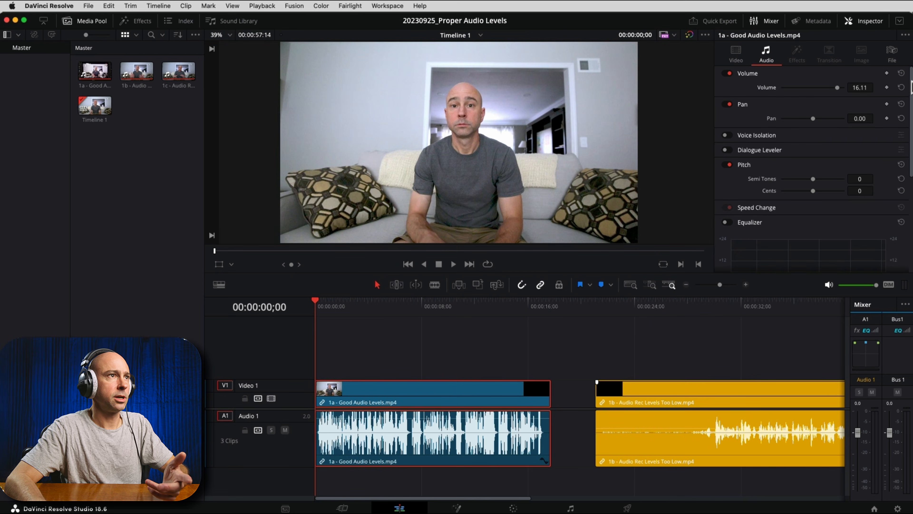
pyautogui.click(901, 73)
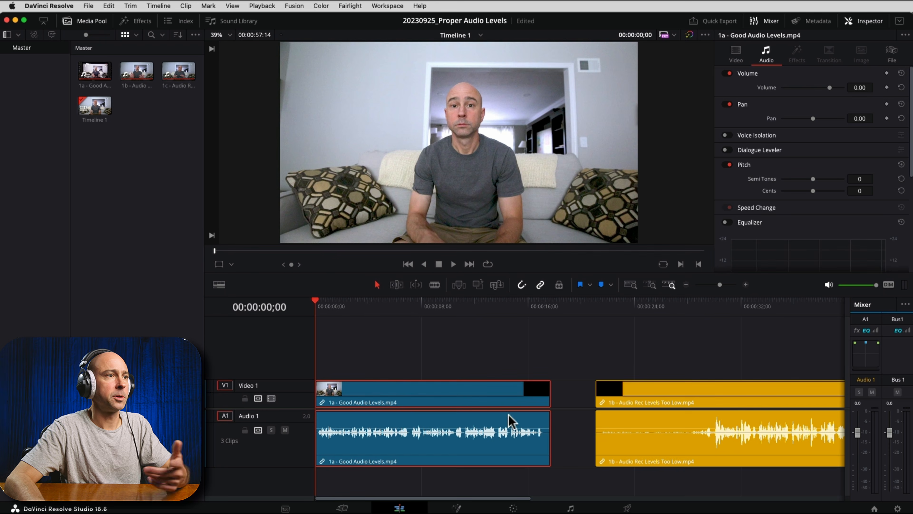
pyautogui.click(874, 434)
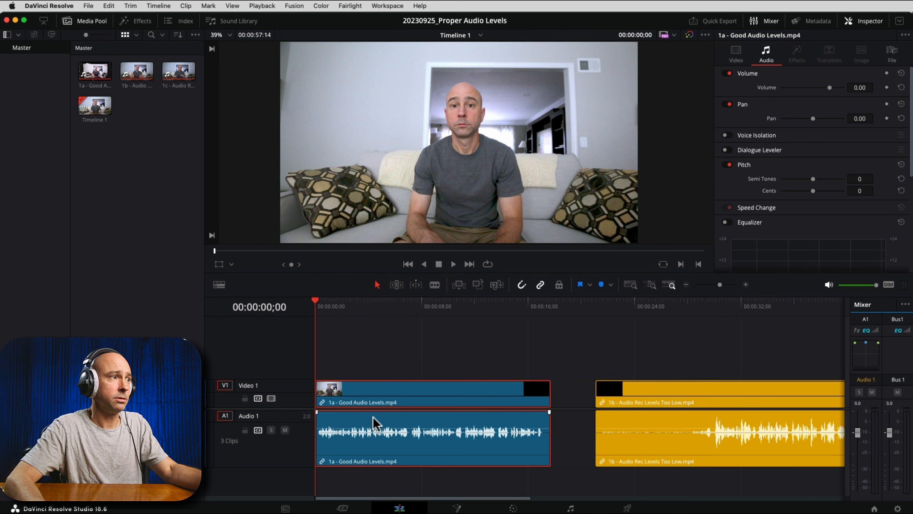
# Step: Play 1a - Good Audio Levels.mp4 while raising its volume to 3.99 dB against the track meter, and stop playback
pyautogui.press('space')
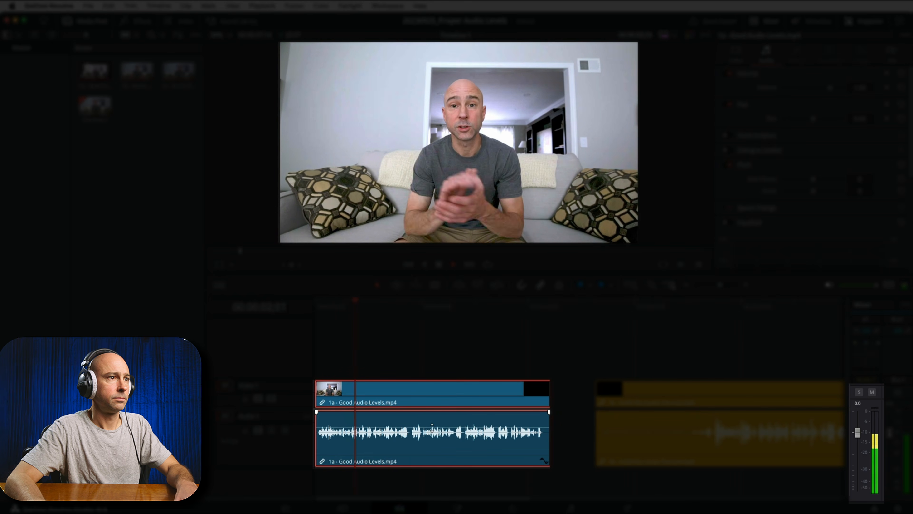
pyautogui.press('space')
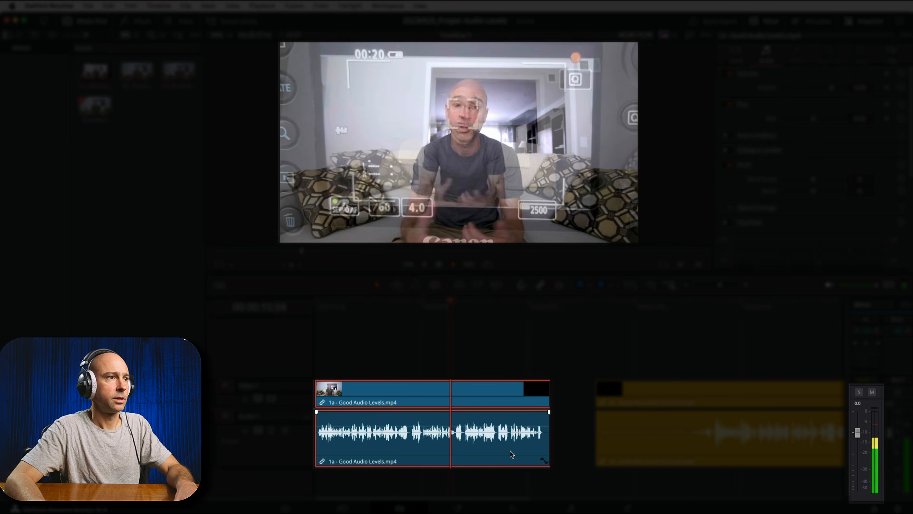
pyautogui.press('space')
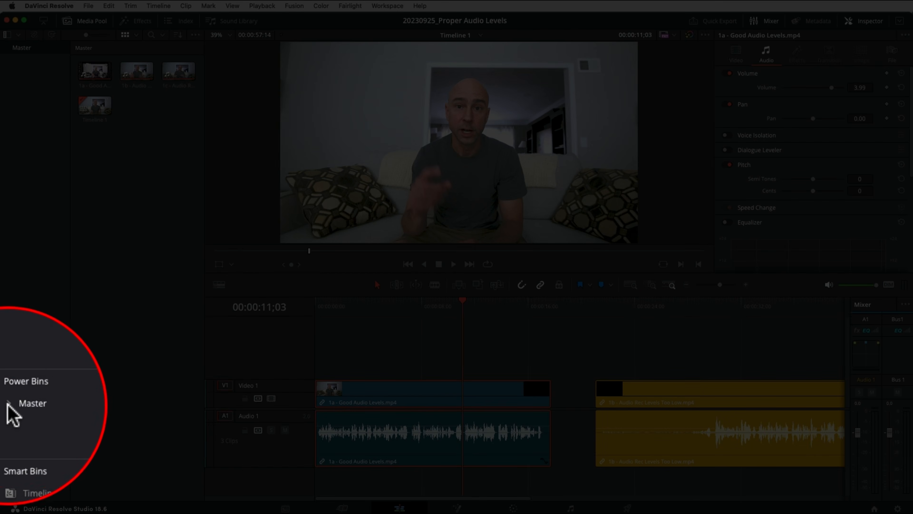
# Step: Open the Music power bin and place Audiio_HarborandHome_Fighter_Gone_Inst.wav on a new Audio 2 track at the timeline start
pyautogui.click(7, 404)
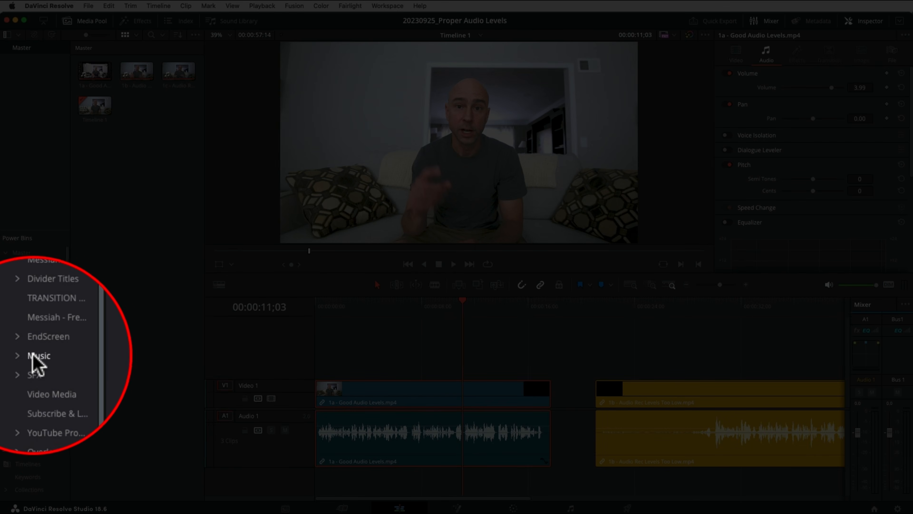
pyautogui.click(34, 355)
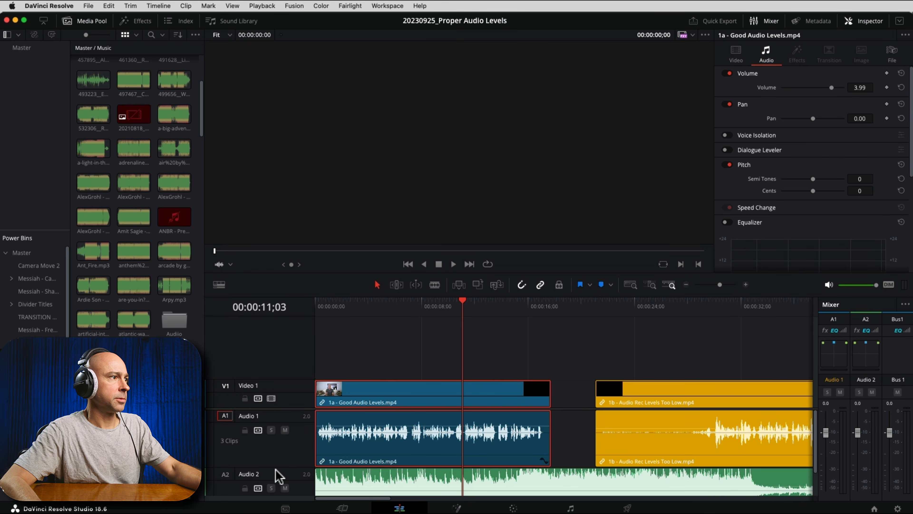
# Step: Solo Audio 2 and play it from the timeline start, lowering the music clip's volume while monitoring its level
pyautogui.click(272, 489)
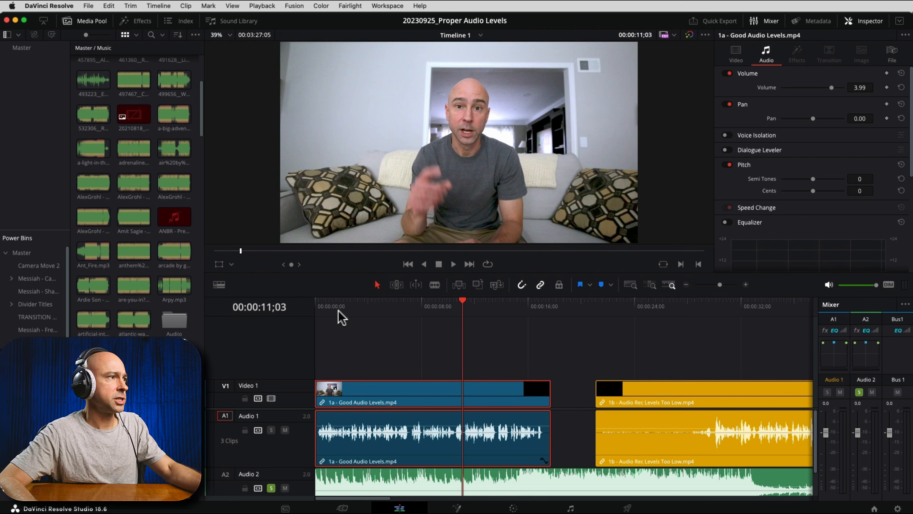
pyautogui.click(316, 306)
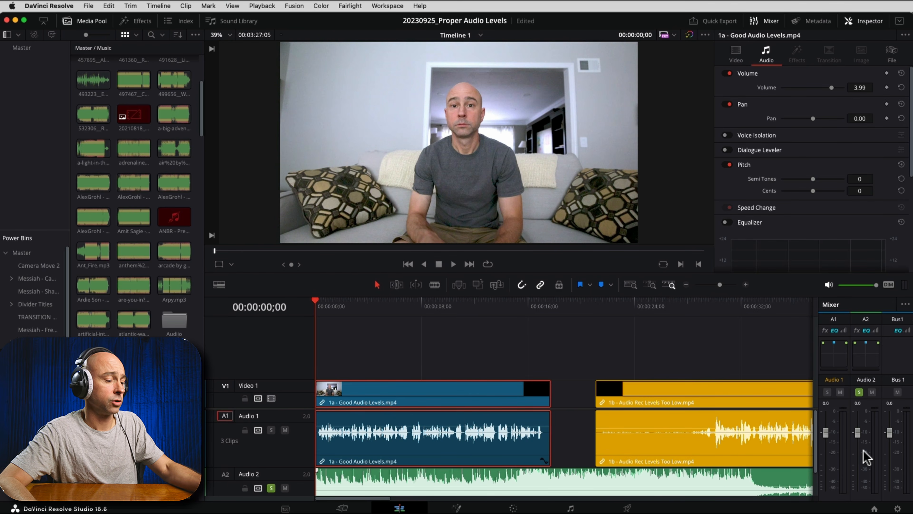
pyautogui.press('space')
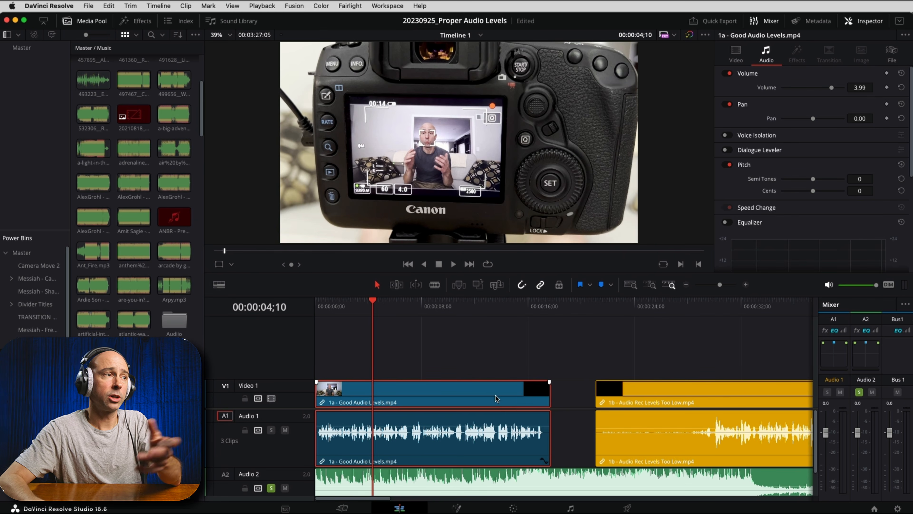
pyautogui.scroll(-2, 451, 474)
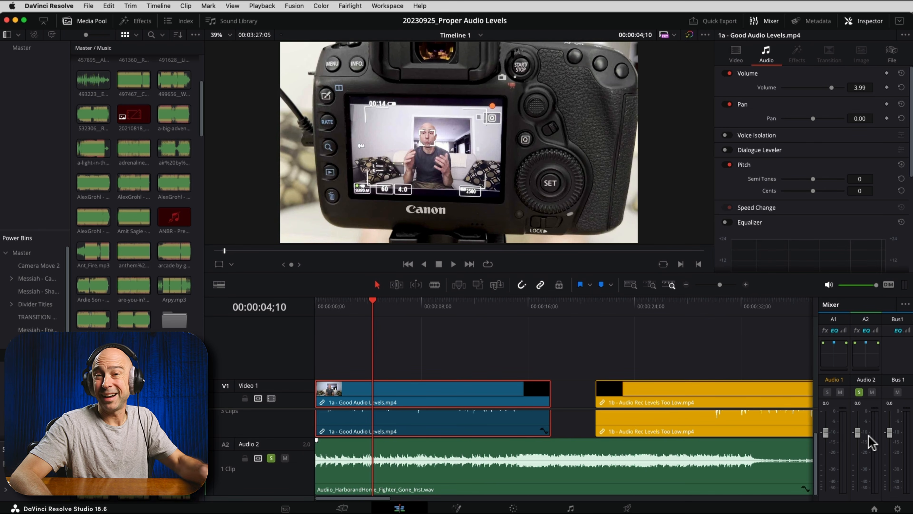
pyautogui.press('space')
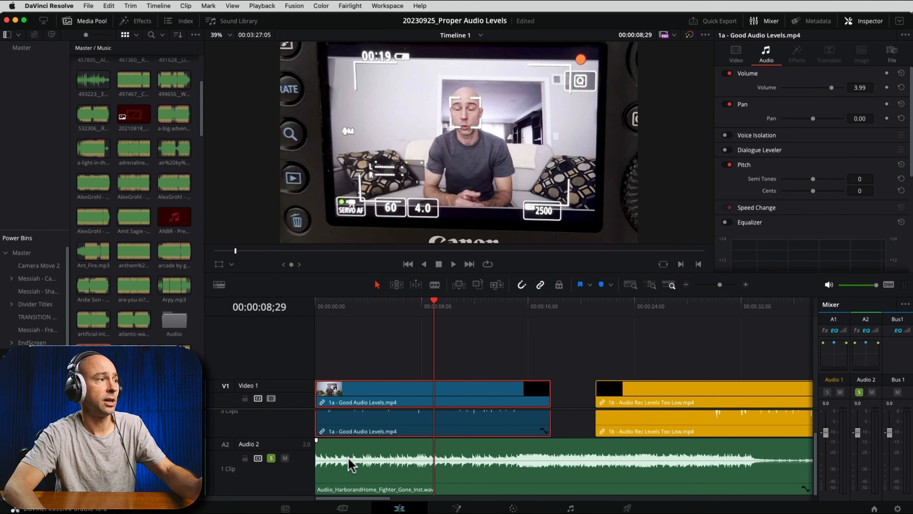
# Step: Turn off solo on Audio 2 and play dialogue and music together from about 00:00:01;15
pyautogui.moveTo(284, 437); pyautogui.dragTo(284, 465)
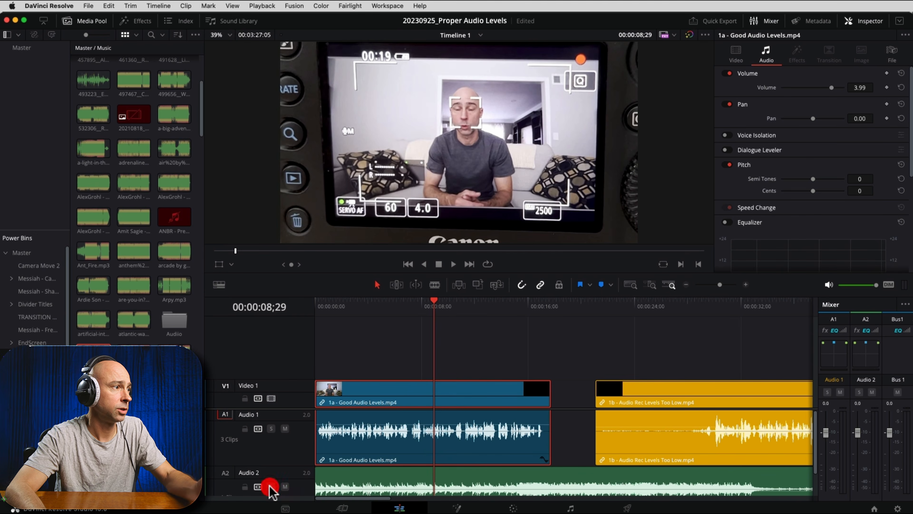
pyautogui.click(335, 309)
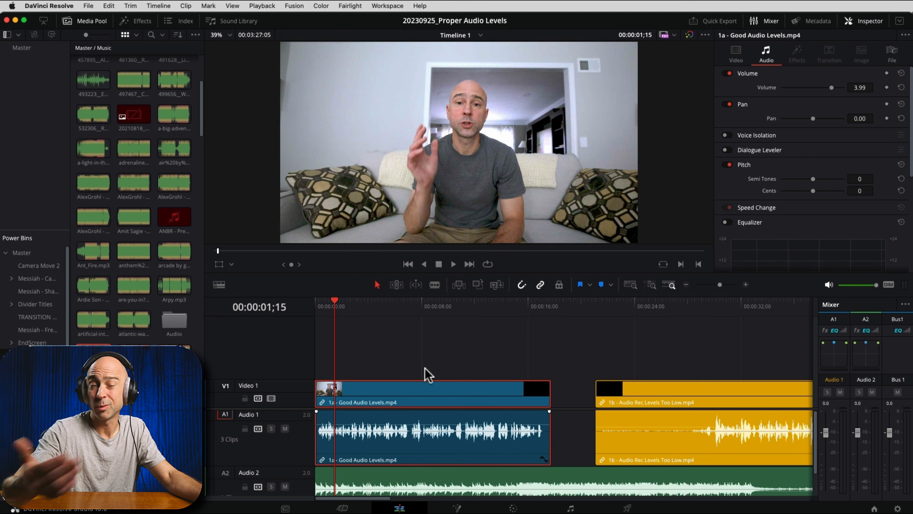
pyautogui.press('space')
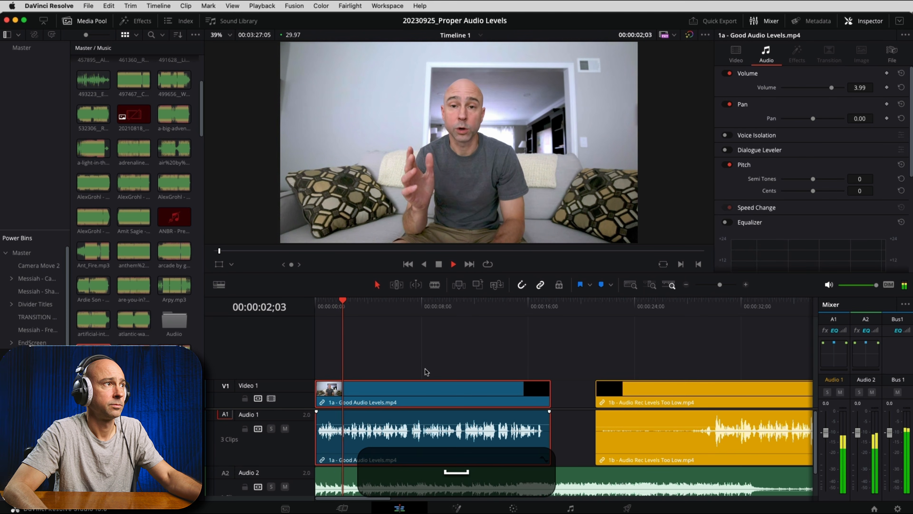
pyautogui.press('space')
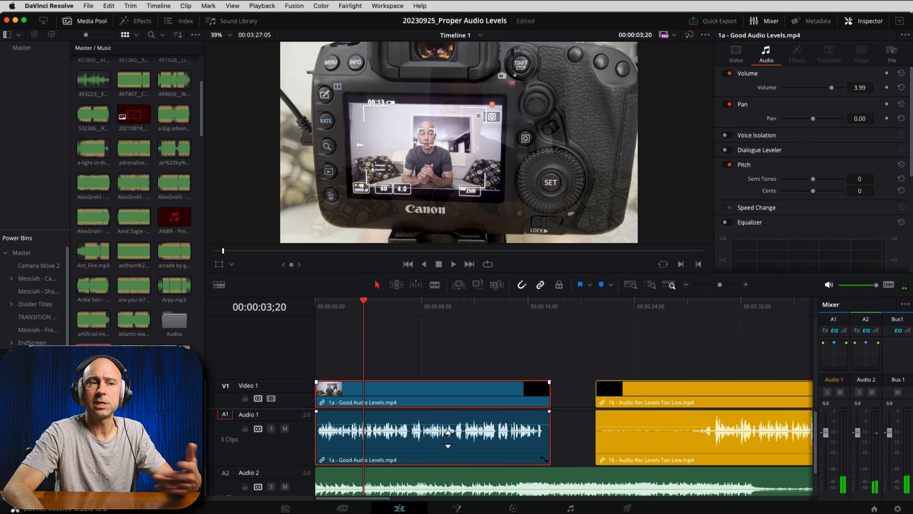
# Step: Lower the Audio 2 music clip's volume to about -25 dB and play it under the dialogue to check the balance
pyautogui.scroll(-2, 550, 461)
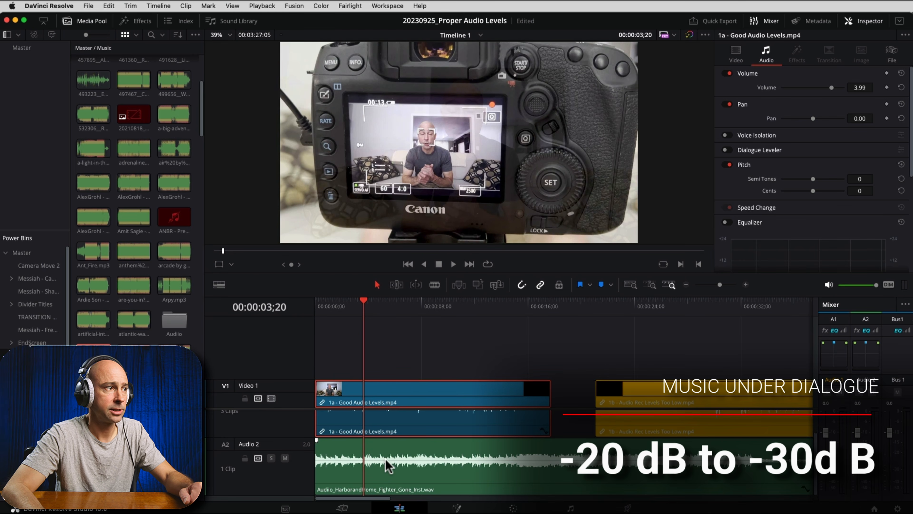
pyautogui.moveTo(384, 459); pyautogui.dragTo(384, 476)
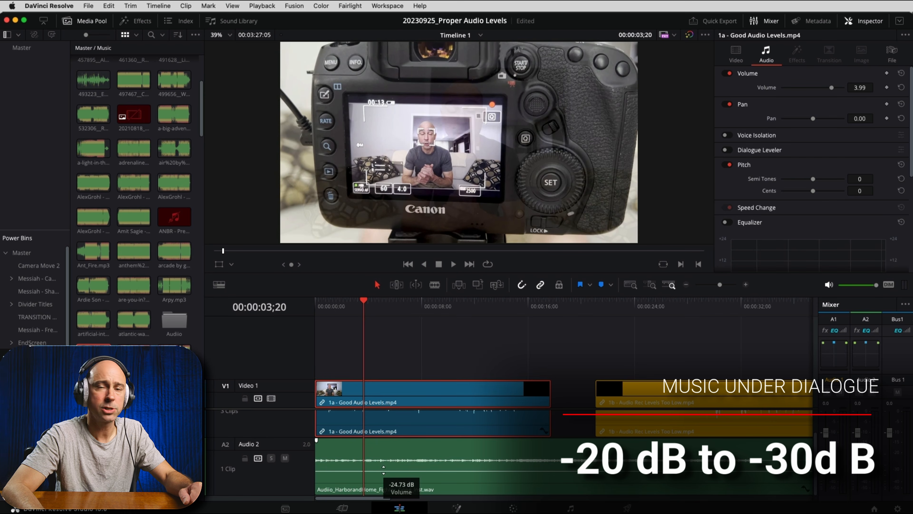
pyautogui.moveTo(384, 469); pyautogui.dragTo(383, 471)
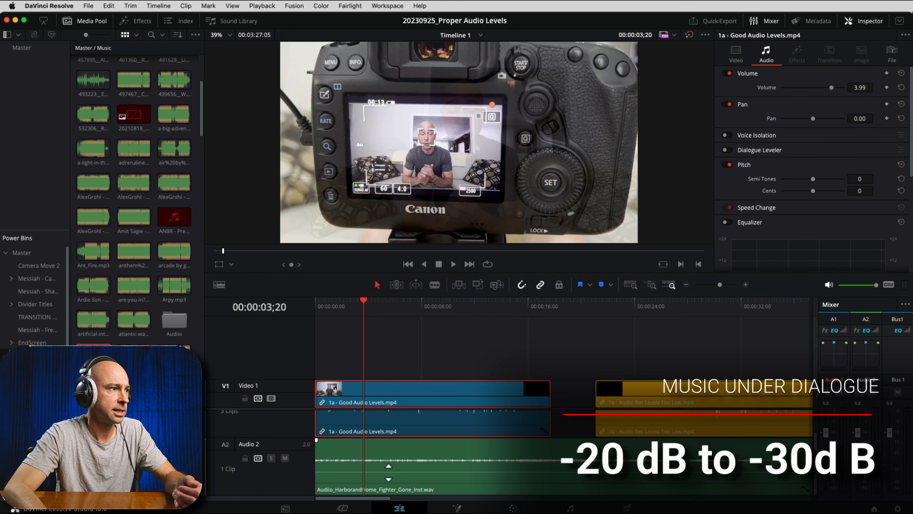
pyautogui.moveTo(388, 472); pyautogui.dragTo(387, 472)
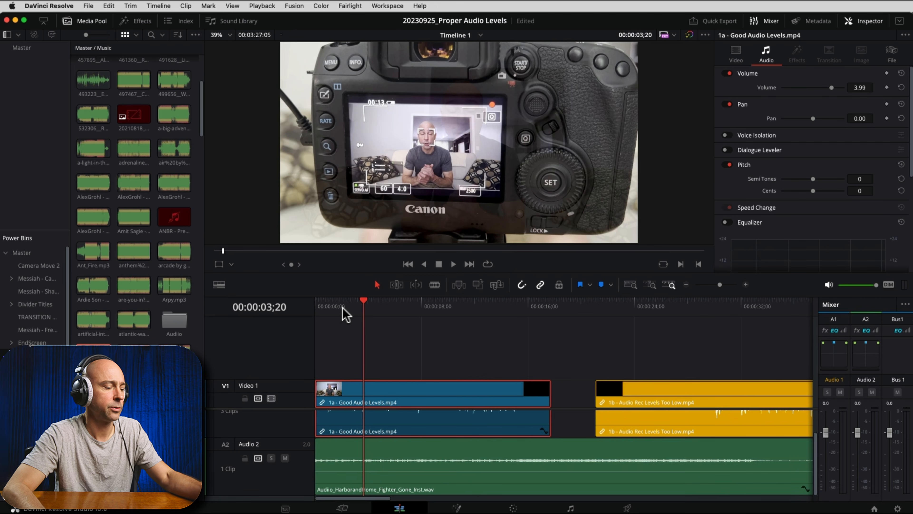
pyautogui.press('space')
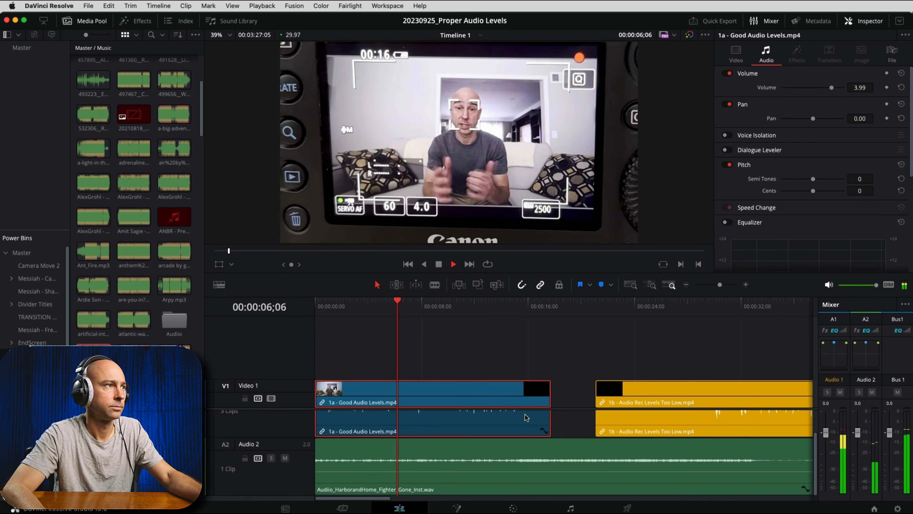
pyautogui.press('space')
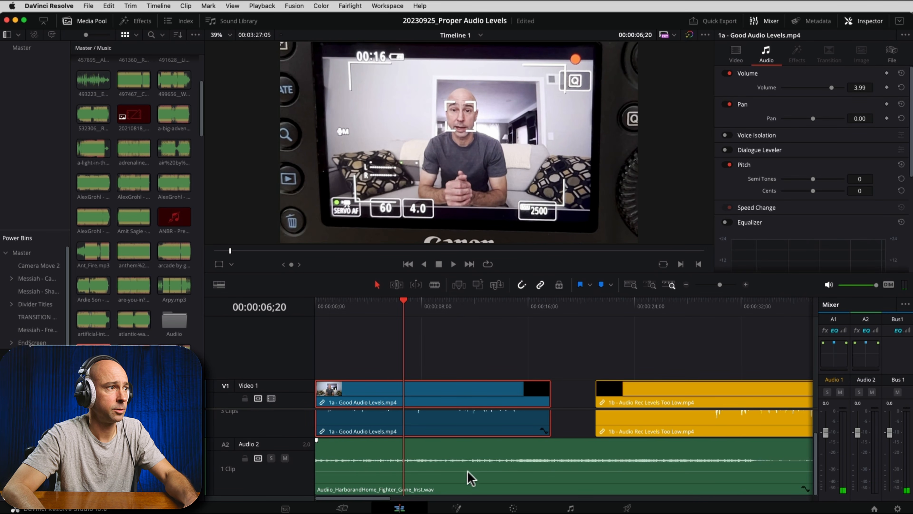
# Step: Fine-tune the music clip's volume slightly lower and play both tracks again to compare their meter levels
pyautogui.moveTo(467, 472)
pyautogui.moveTo(468, 472); pyautogui.dragTo(465, 472)
pyautogui.press('shift')
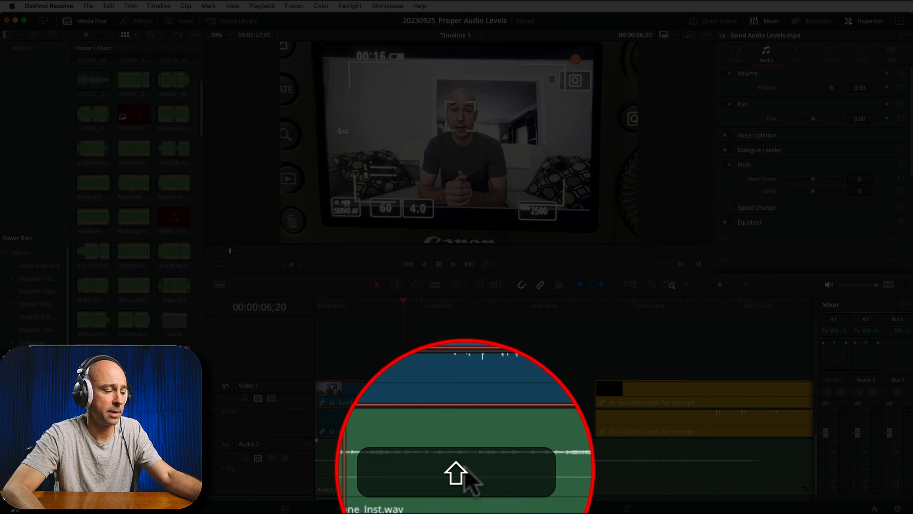
pyautogui.press('space')
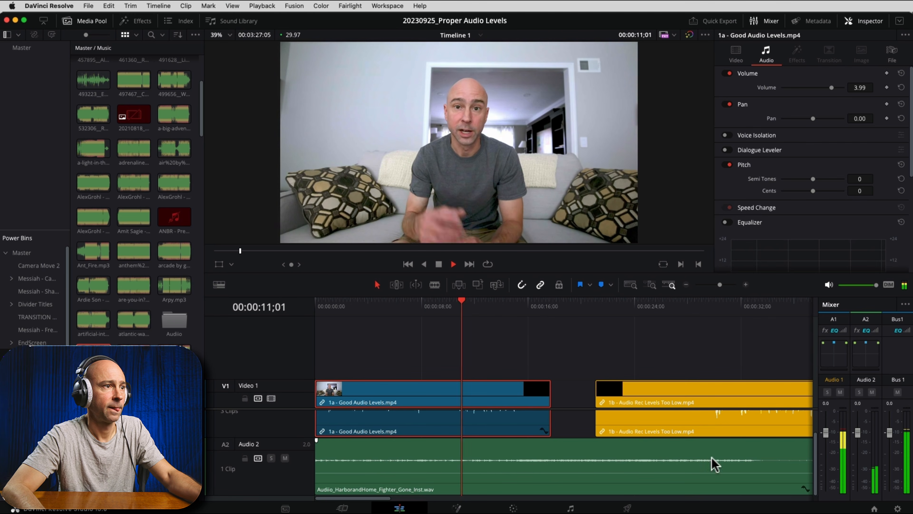
pyautogui.click(867, 470)
pyautogui.press('space')
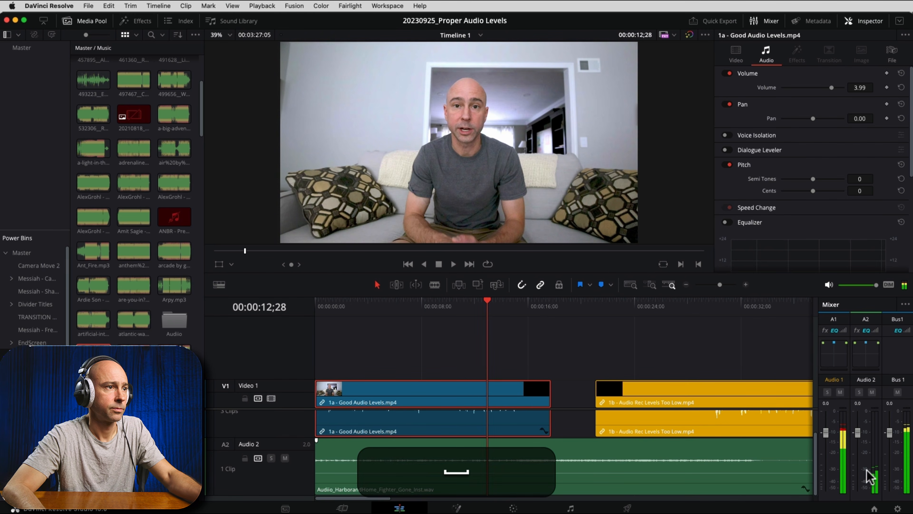
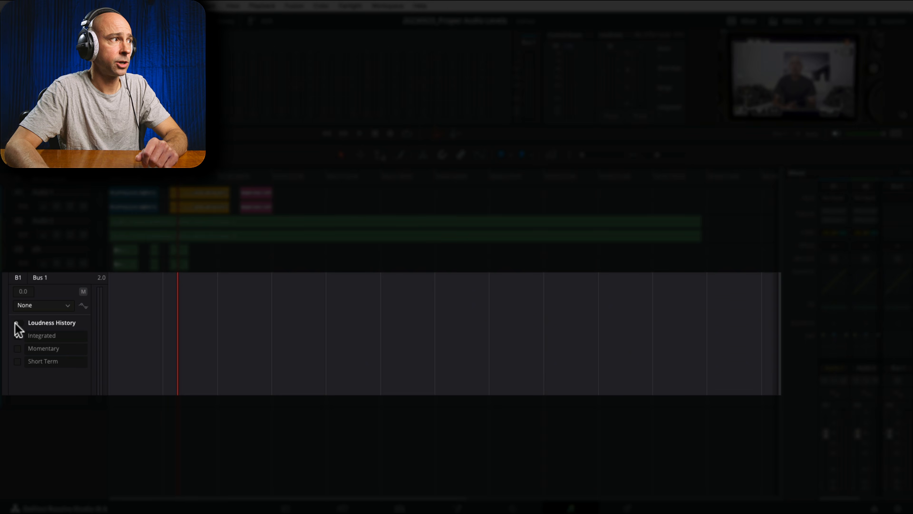
# Step: Turn on Loudness History for Bus 1 and set the loudness meter's target standard to YOUTUBE
pyautogui.click(17, 322)
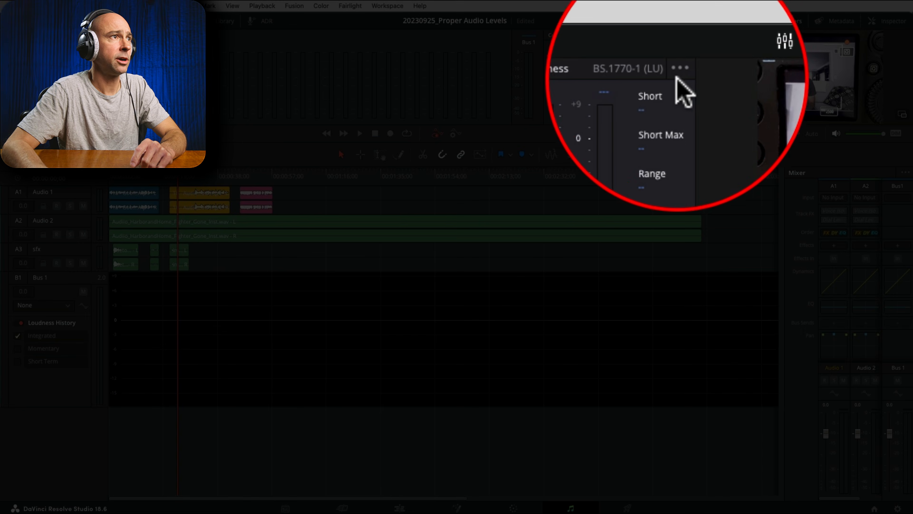
pyautogui.click(678, 34)
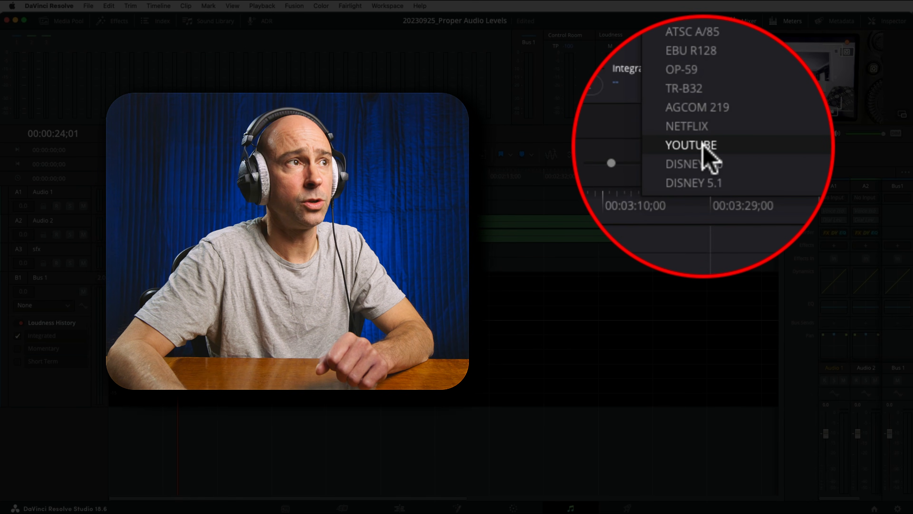
pyautogui.click(703, 146)
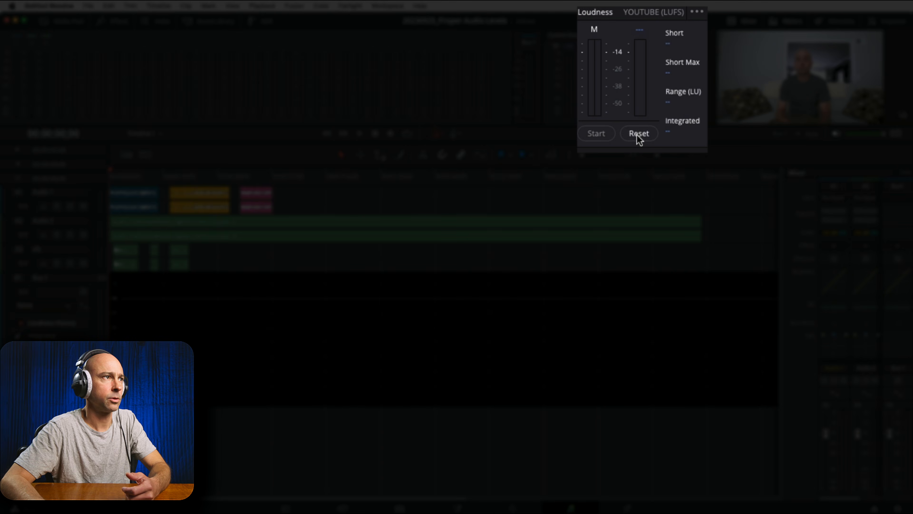
# Step: Start the loudness measurement and play the full mix from the timeline start to about 00:00:16;11, checking integrated loudness against the target
pyautogui.click(598, 134)
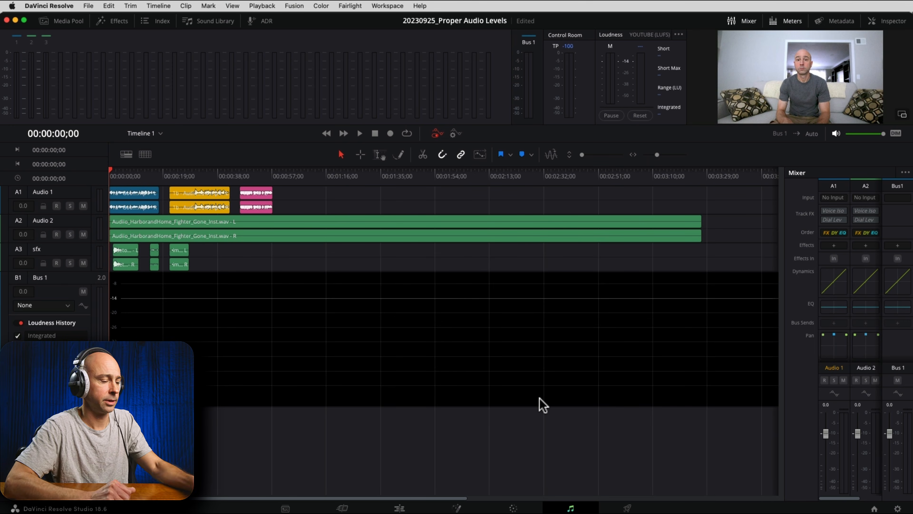
pyautogui.press('space')
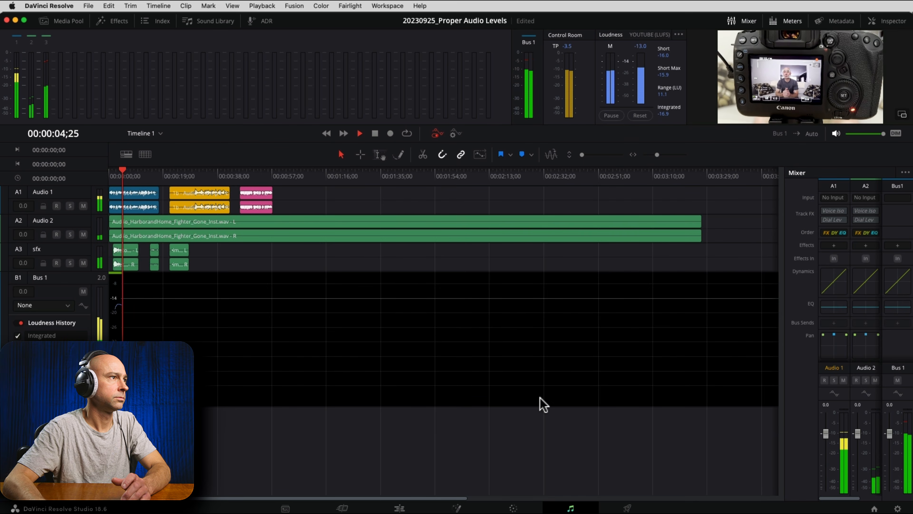
pyautogui.moveTo(656, 154); pyautogui.dragTo(663, 155)
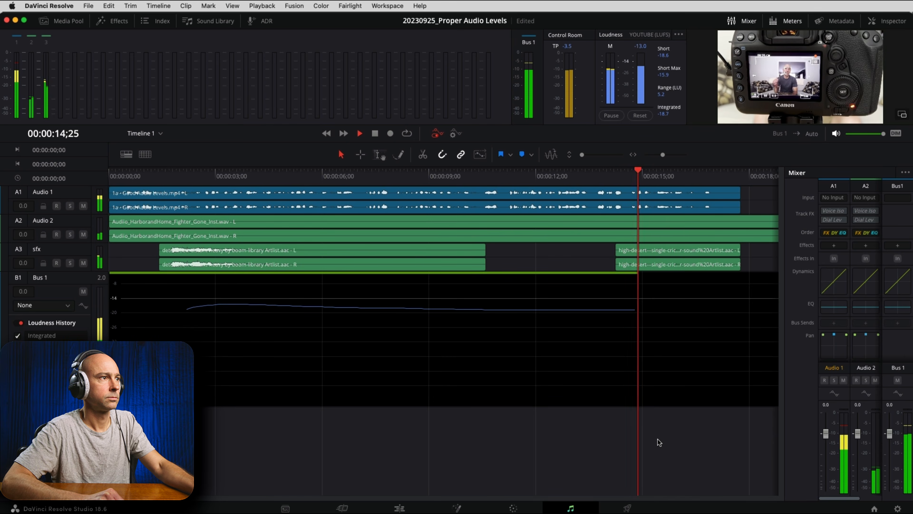
pyautogui.press('space')
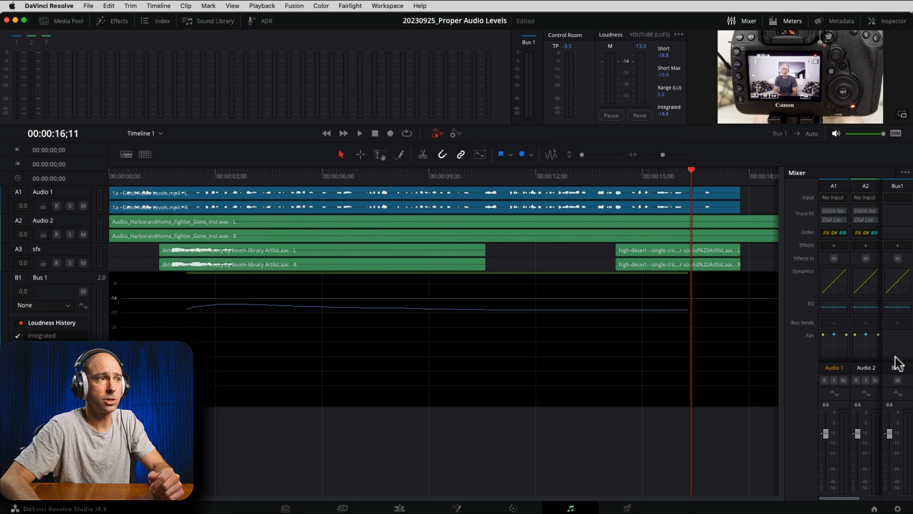
# Step: Raise the Bus 1 fader to +3.7 and replay from the timeline start to about 00:00:09;15 with the loudness measurement reset
pyautogui.click(685, 369)
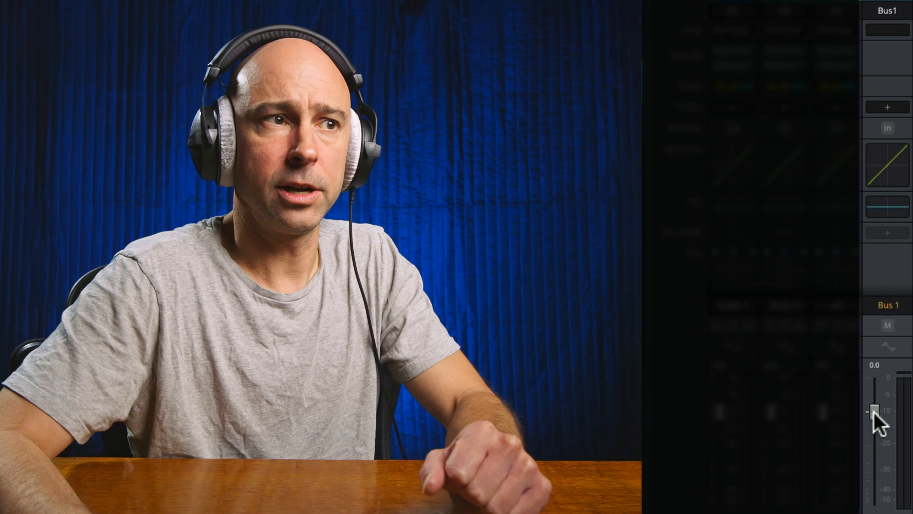
pyautogui.moveTo(874, 413); pyautogui.dragTo(873, 410)
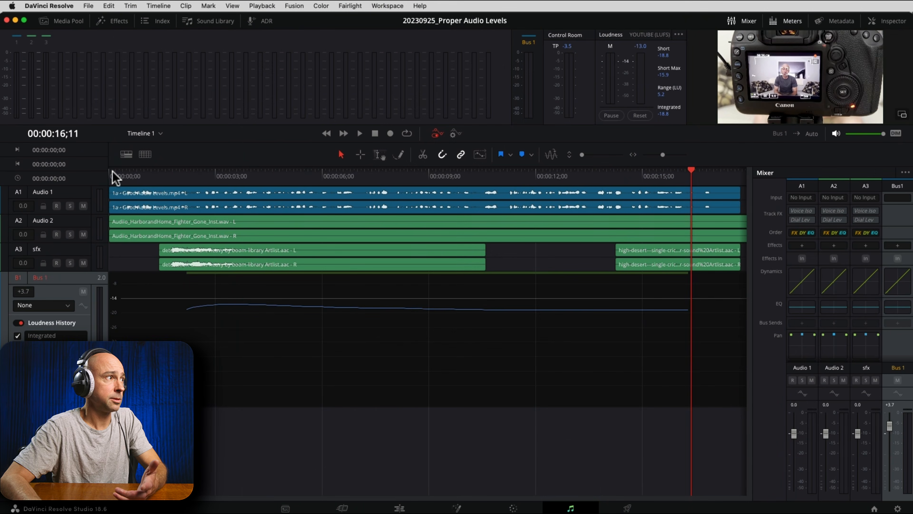
pyautogui.click(108, 177)
pyautogui.click(637, 116)
pyautogui.click(612, 116)
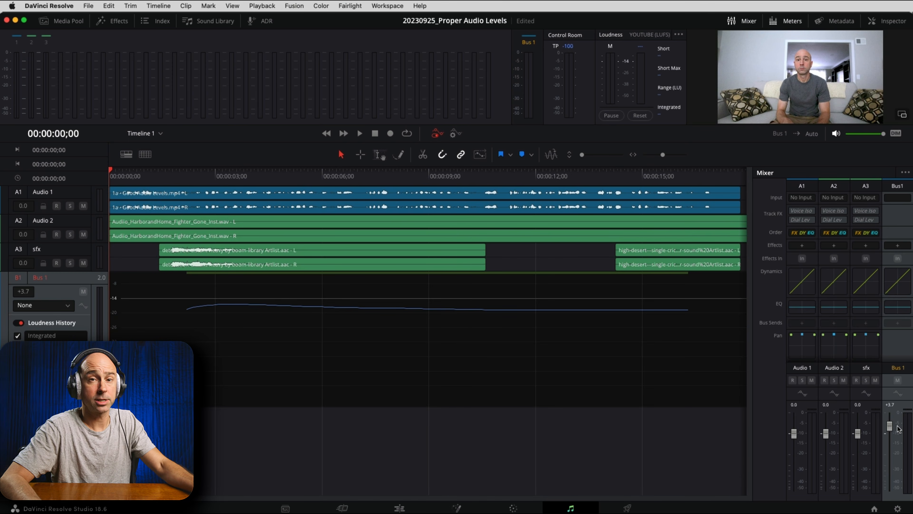
pyautogui.press('space')
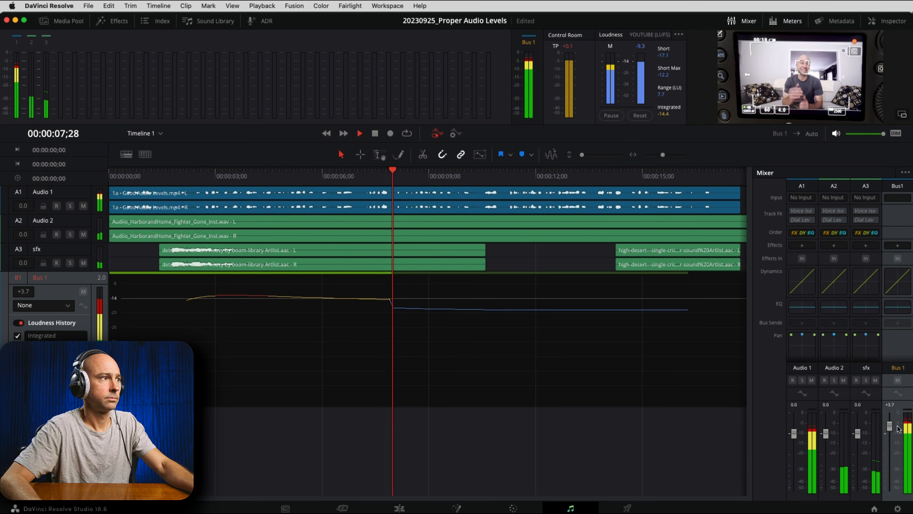
pyautogui.press('space')
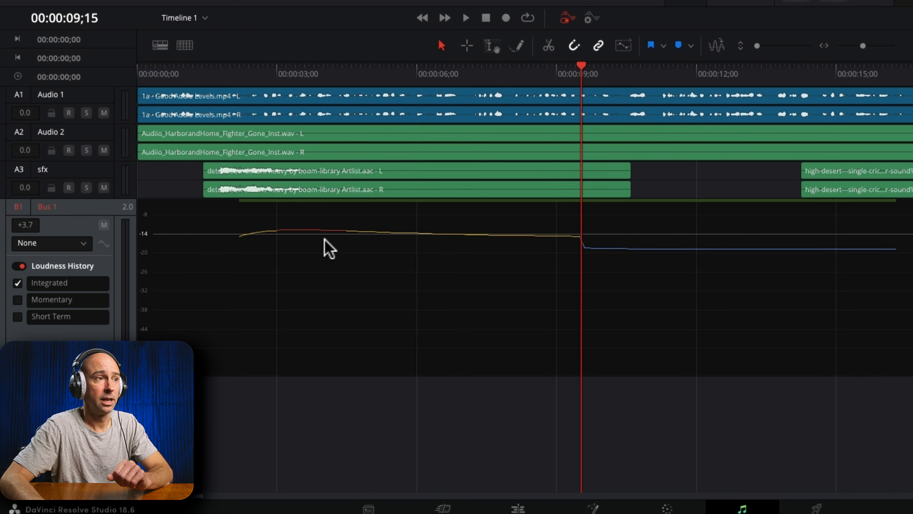
# Step: Lower the Bus 1 fader to -2.1 and replay from the timeline start to about 00:00:09;03 with the loudness measurement reset
pyautogui.moveTo(153, 75); pyautogui.dragTo(111, 68)
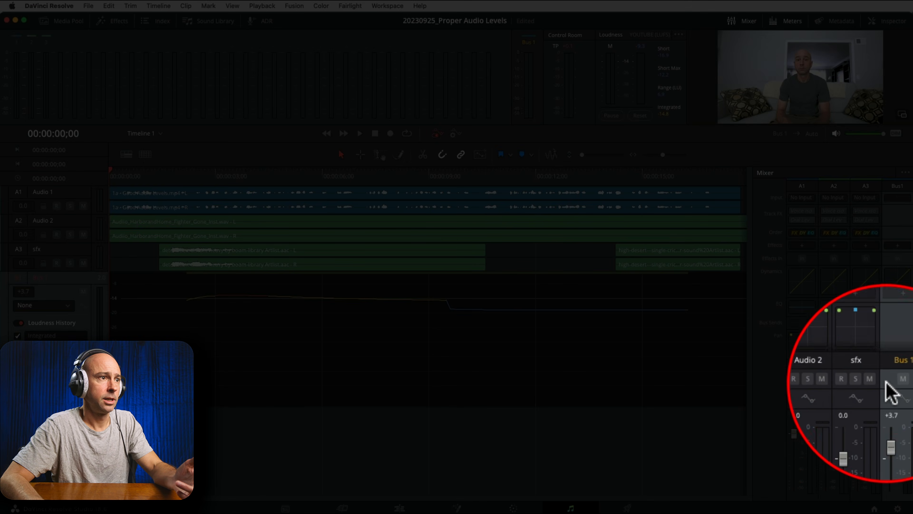
pyautogui.moveTo(889, 425); pyautogui.dragTo(888, 440)
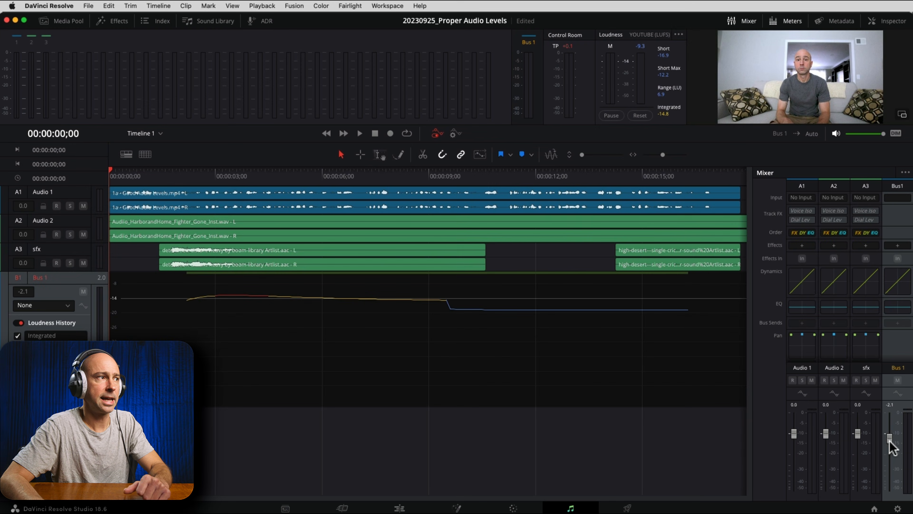
pyautogui.click(636, 115)
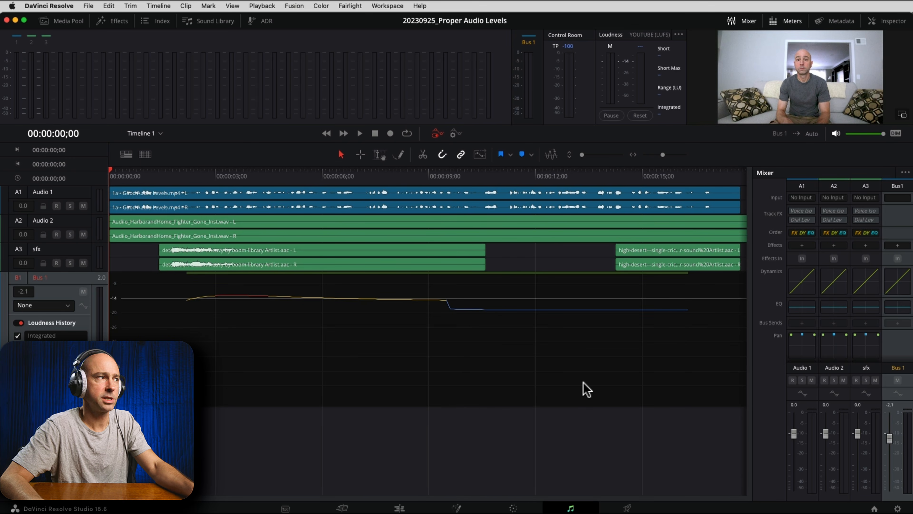
pyautogui.press('space')
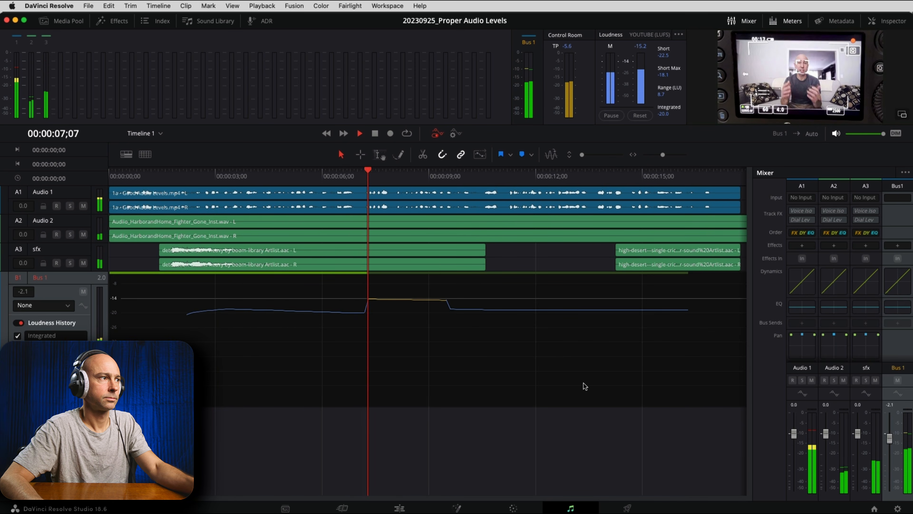
pyautogui.press('space')
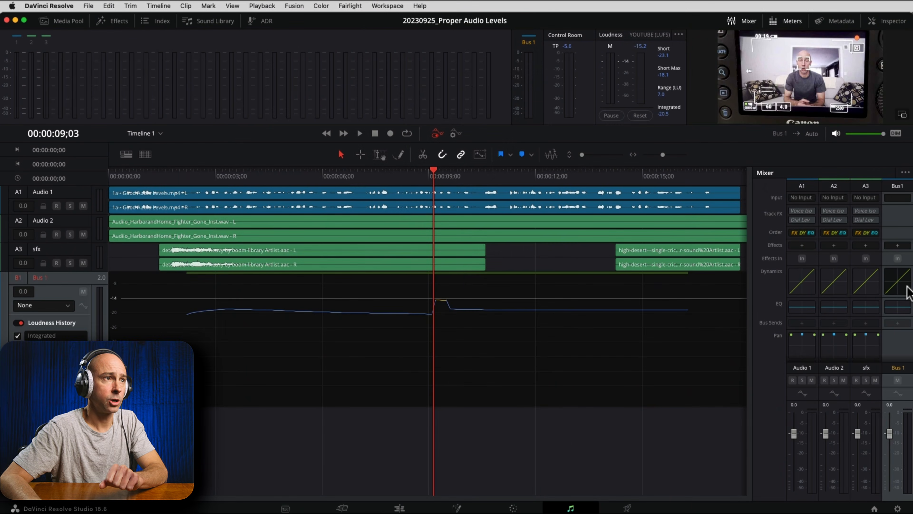
# Step: Open the Bus 1 dynamics and try the compressor with a threshold of -4.6 dB, switching it back off
pyautogui.doubleClick(898, 284)
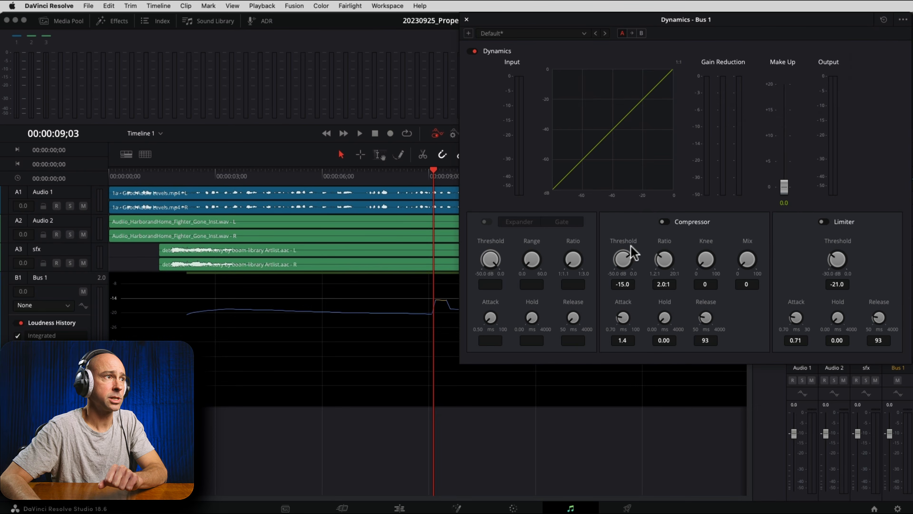
pyautogui.click(662, 221)
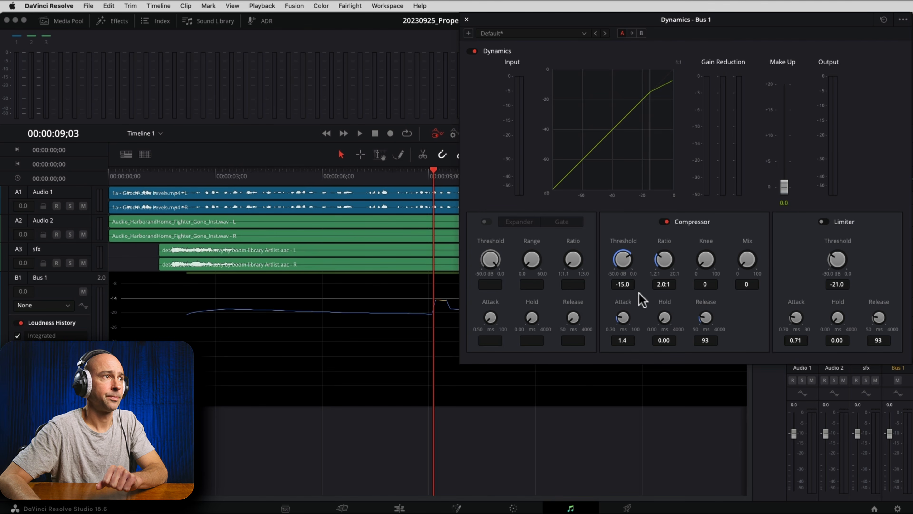
pyautogui.moveTo(622, 265); pyautogui.dragTo(651, 268)
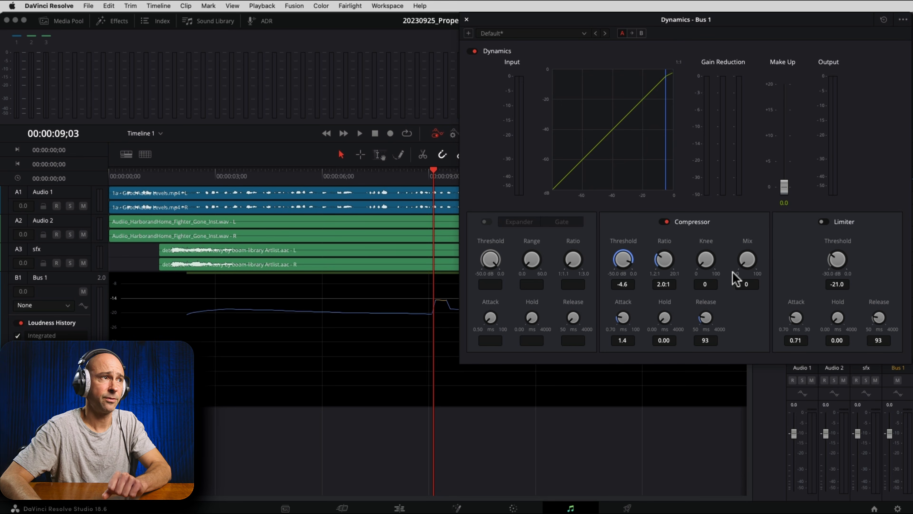
pyautogui.click(665, 222)
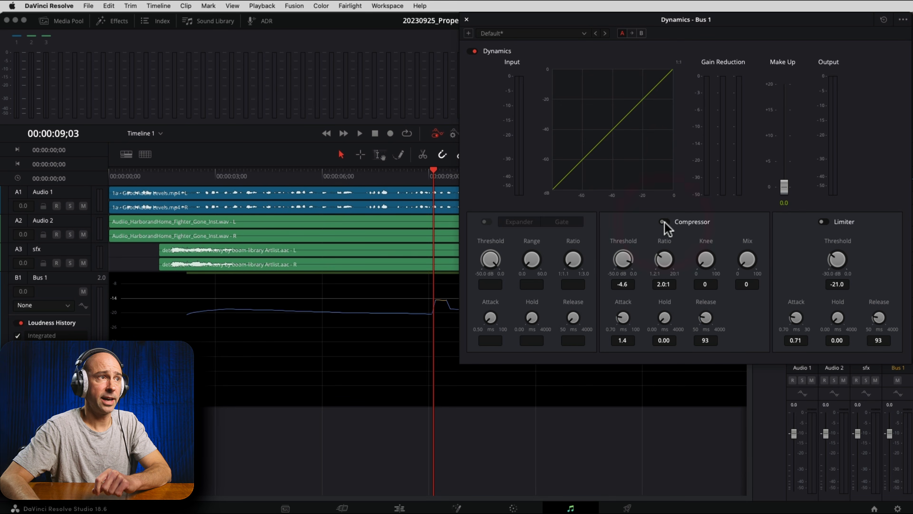
# Step: Enable the limiter on Bus 1 and set its threshold to -3.5 dB
pyautogui.click(823, 221)
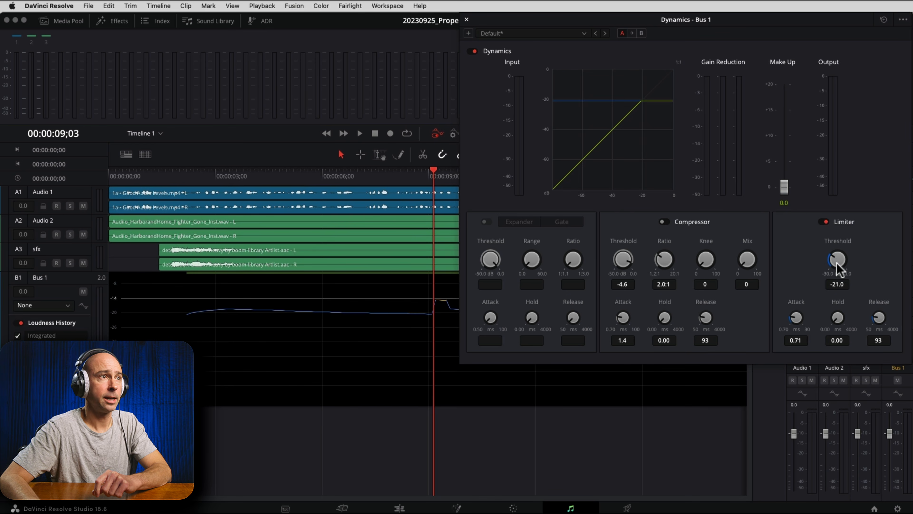
pyautogui.moveTo(838, 268); pyautogui.dragTo(836, 255)
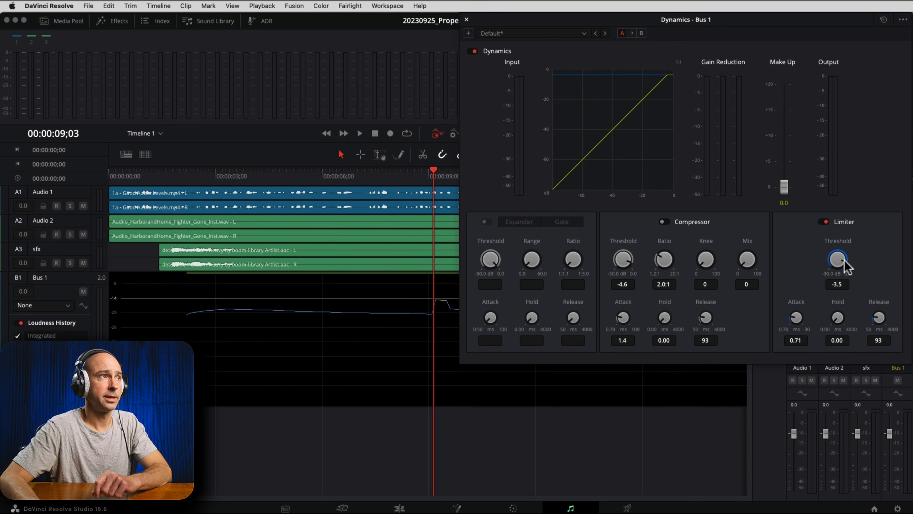